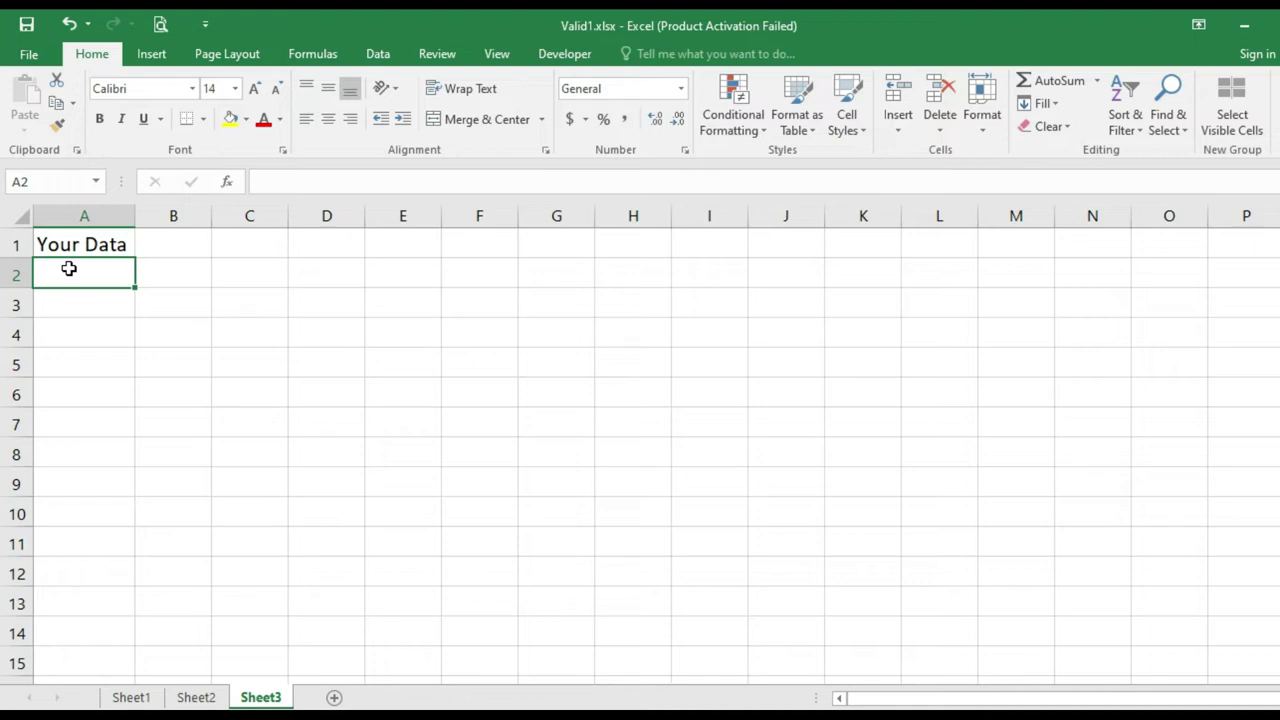
# Step: Select A2:A10 and open the Data Validation dialog from the Data tab
pyautogui.hotkey('shift', 'Down')
pyautogui.hotkey('shift', 'Down')
pyautogui.hotkey('shift', 'Down')
pyautogui.hotkey('shift', 'Down')
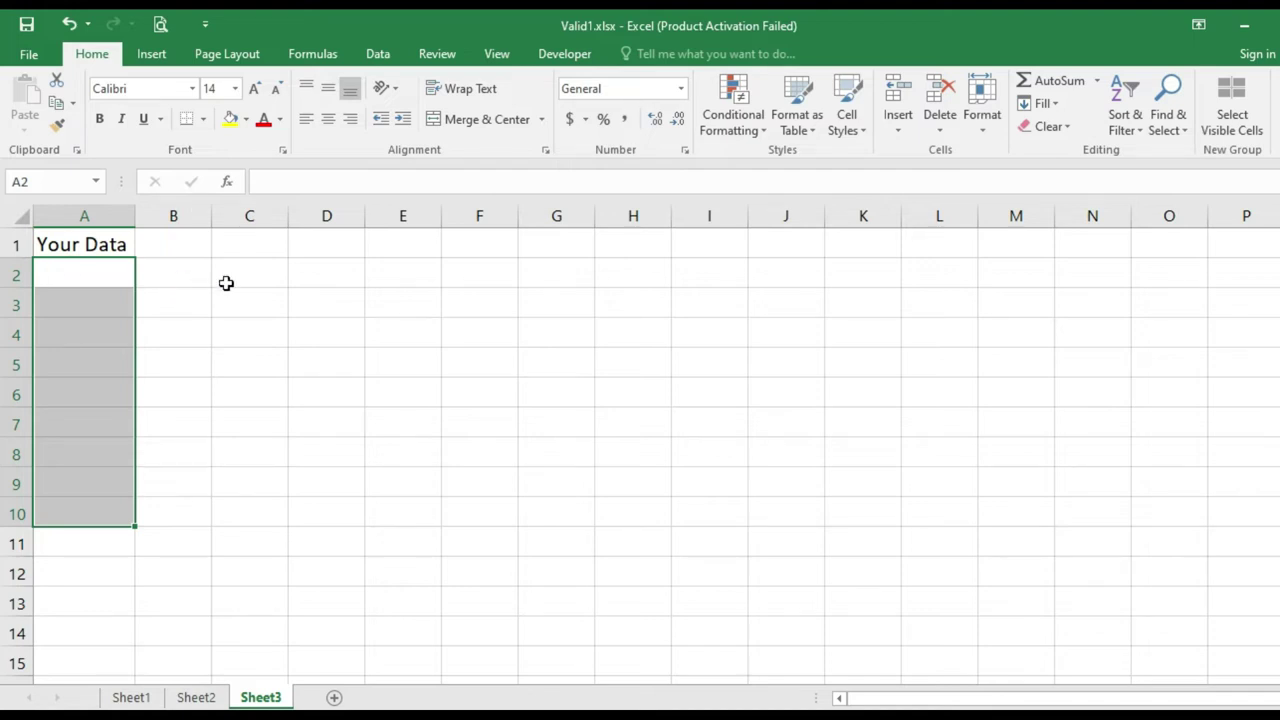
pyautogui.click(377, 56)
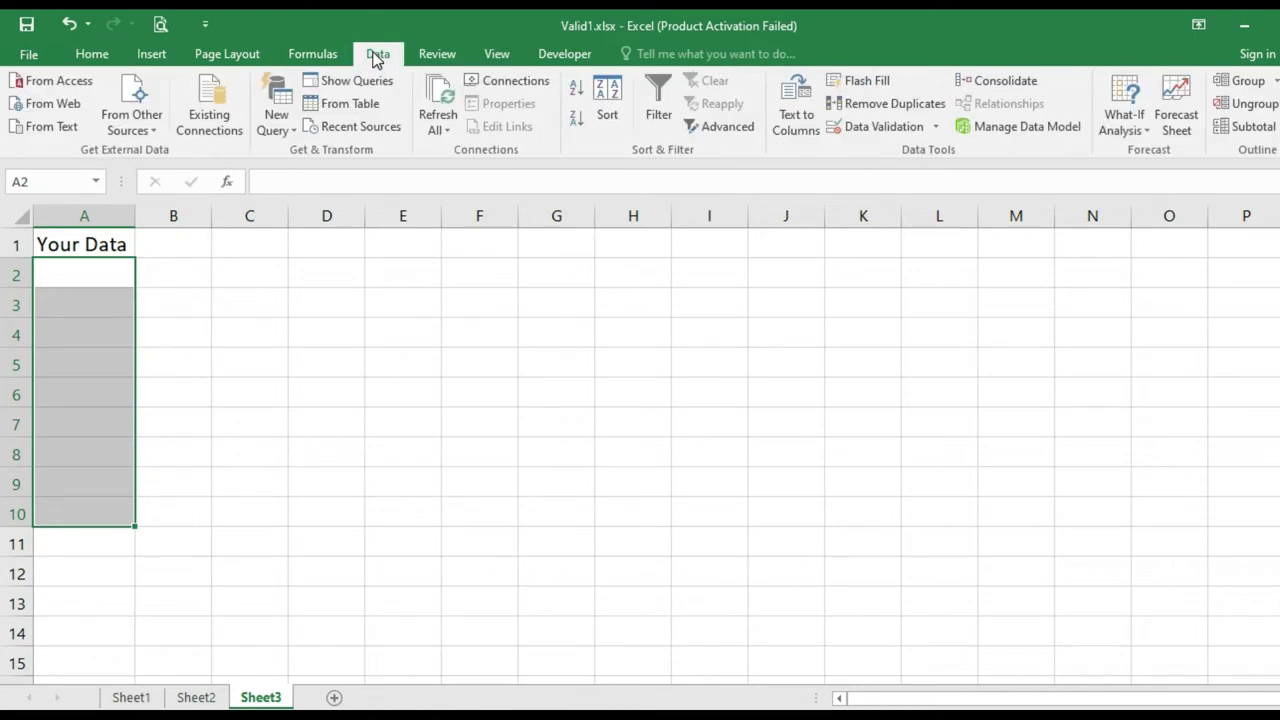
pyautogui.click(936, 128)
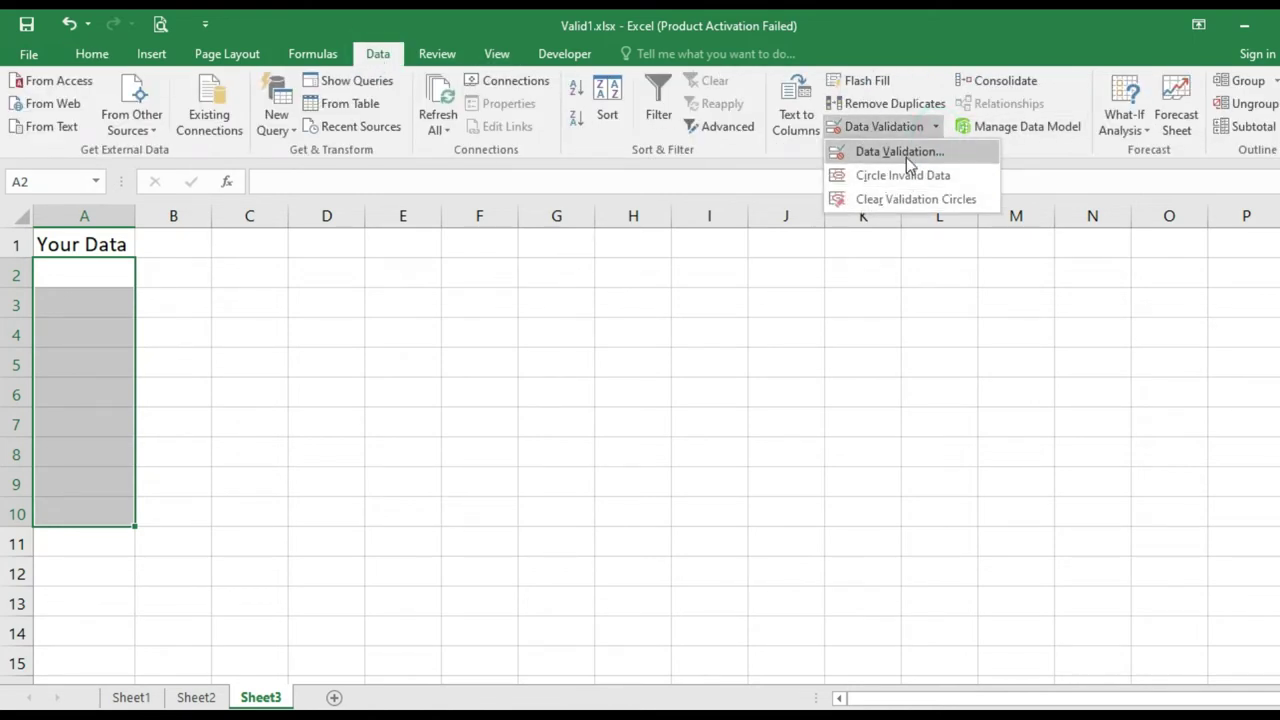
pyautogui.click(905, 154)
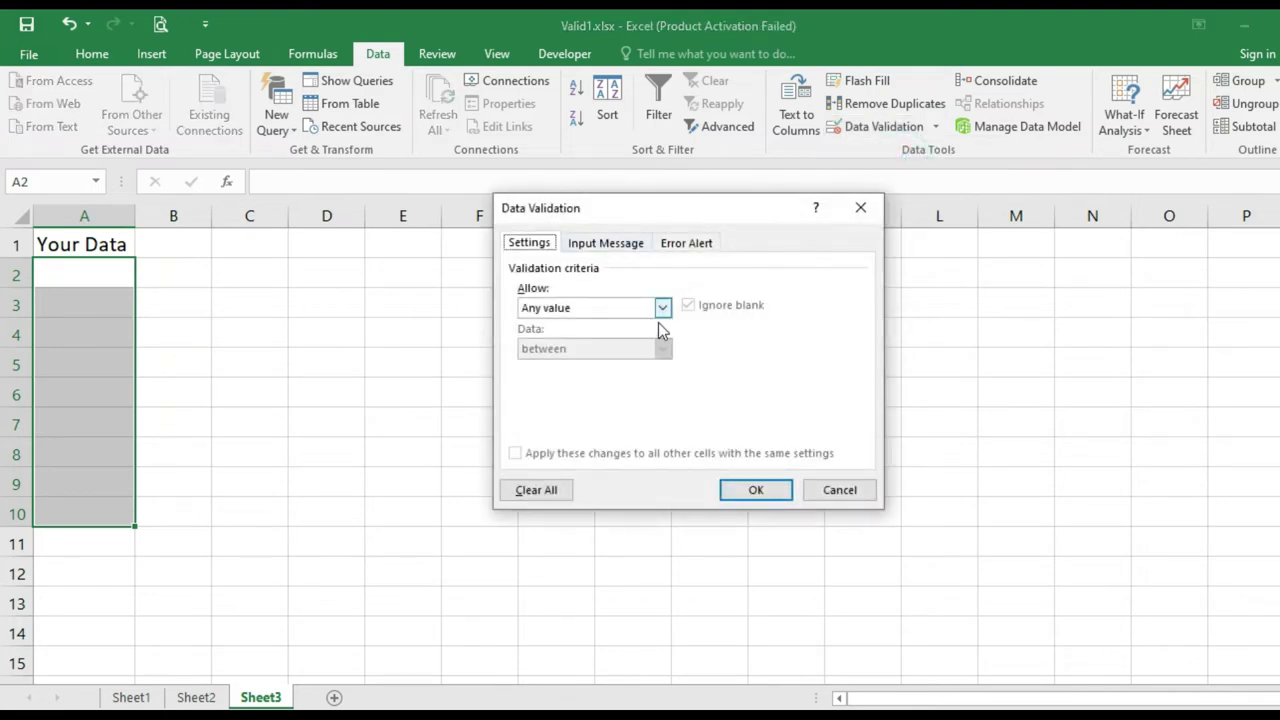
# Step: Set the validation Allow type to Custom, ready for a formula
pyautogui.click(664, 308)
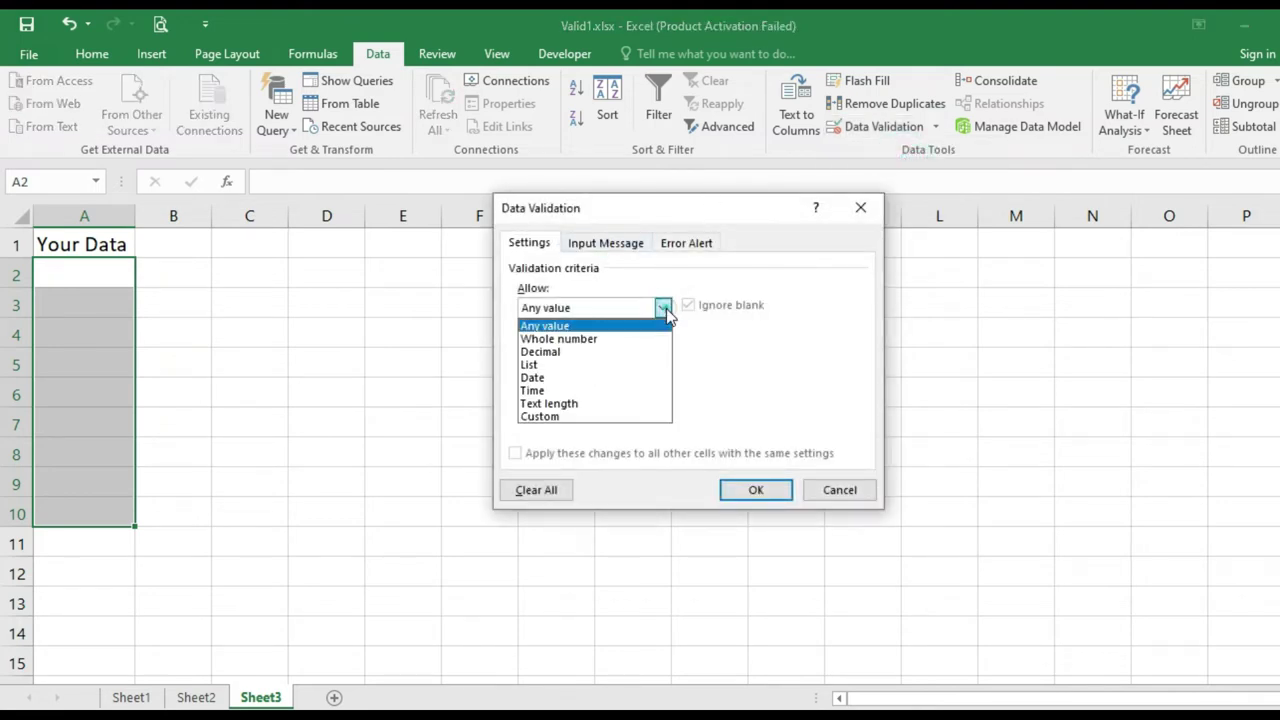
pyautogui.click(557, 416)
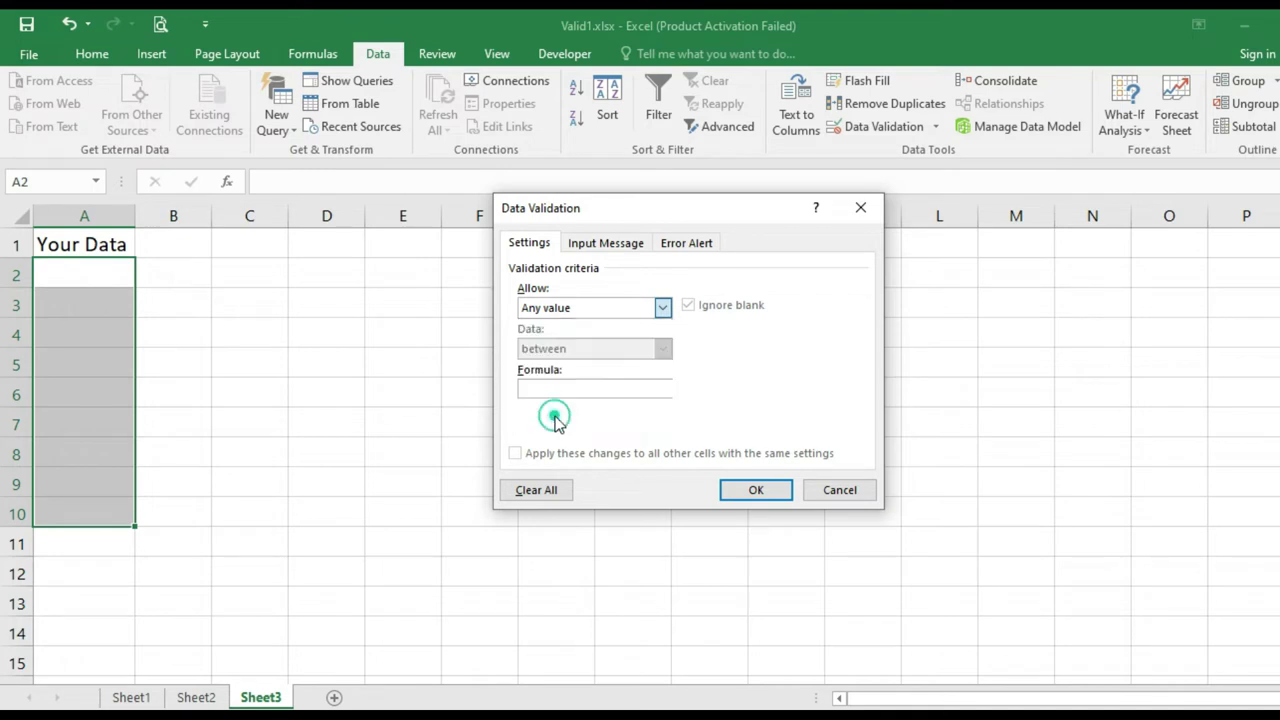
pyautogui.click(559, 393)
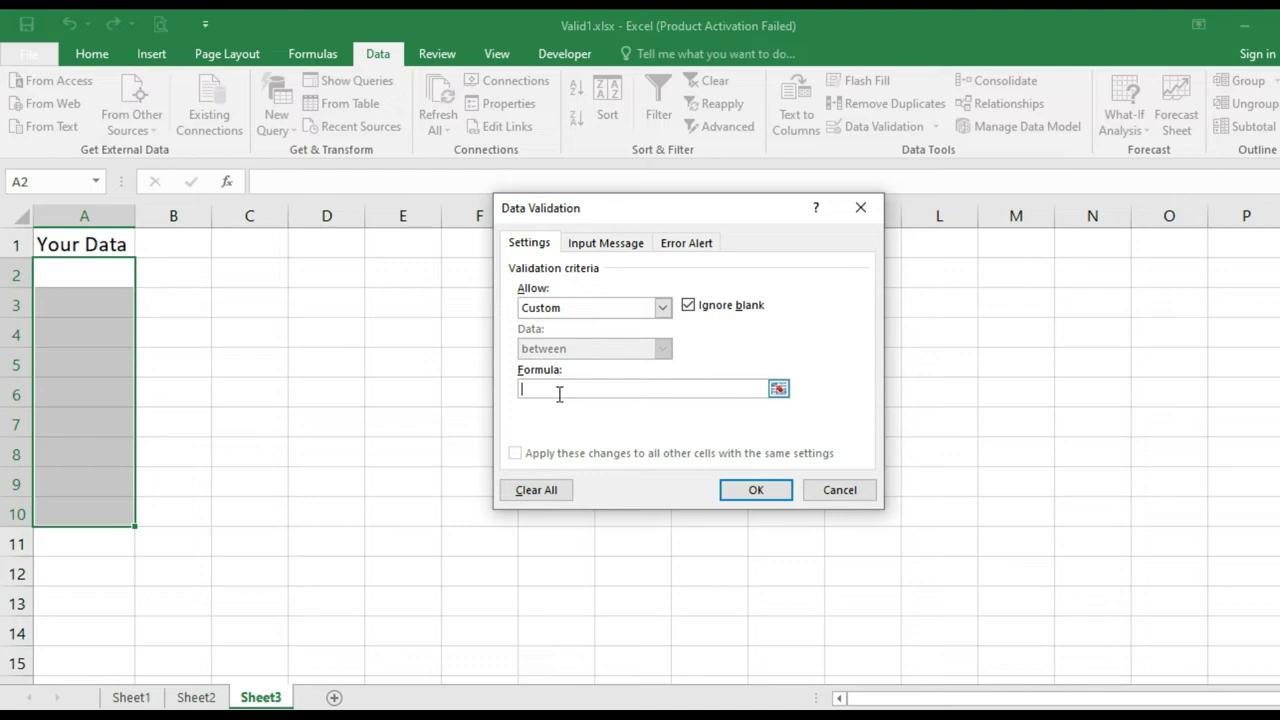
# Step: Enter the custom formula =and(exact(A2,proper(A2)),istext(A2))
pyautogui.write('=a')
pyautogui.write('nd')
pyautogui.write('(e')
pyautogui.write('xact')
pyautogui.write('(')
pyautogui.write('A2')
pyautogui.write(',')
pyautogui.write('pr')
pyautogui.write('ope')
pyautogui.write('r')
pyautogui.write('(')
pyautogui.write('A2')
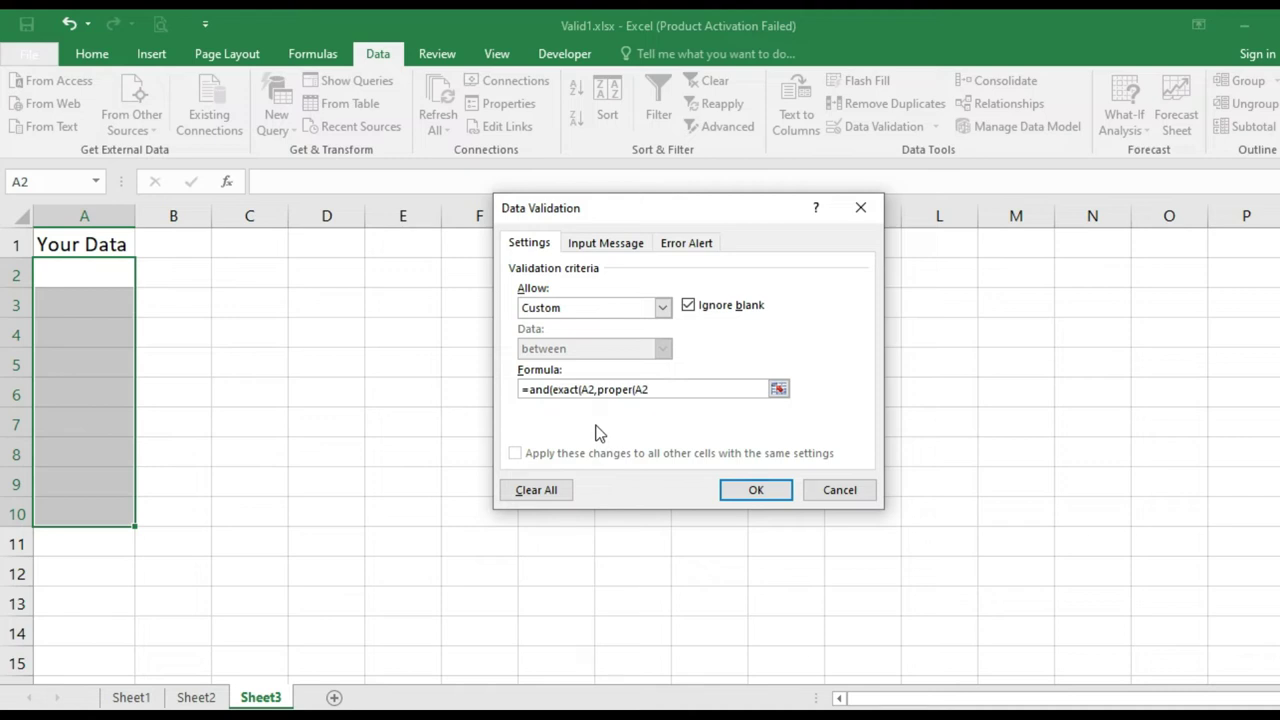
pyautogui.write(')')
pyautogui.write('),')
pyautogui.write('ist')
pyautogui.write('ext(')
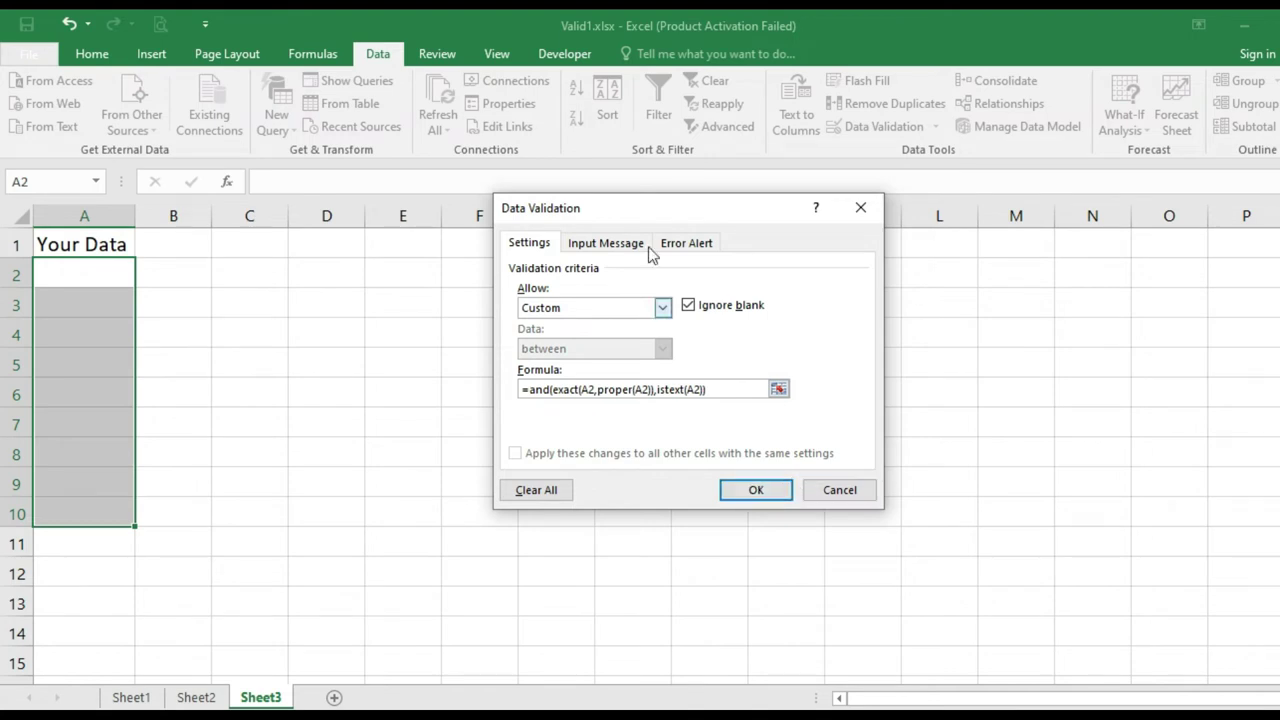
# Step: Add an error alert titled 'Warning' with message 'Please check' and apply the rule
pyautogui.click(700, 245)
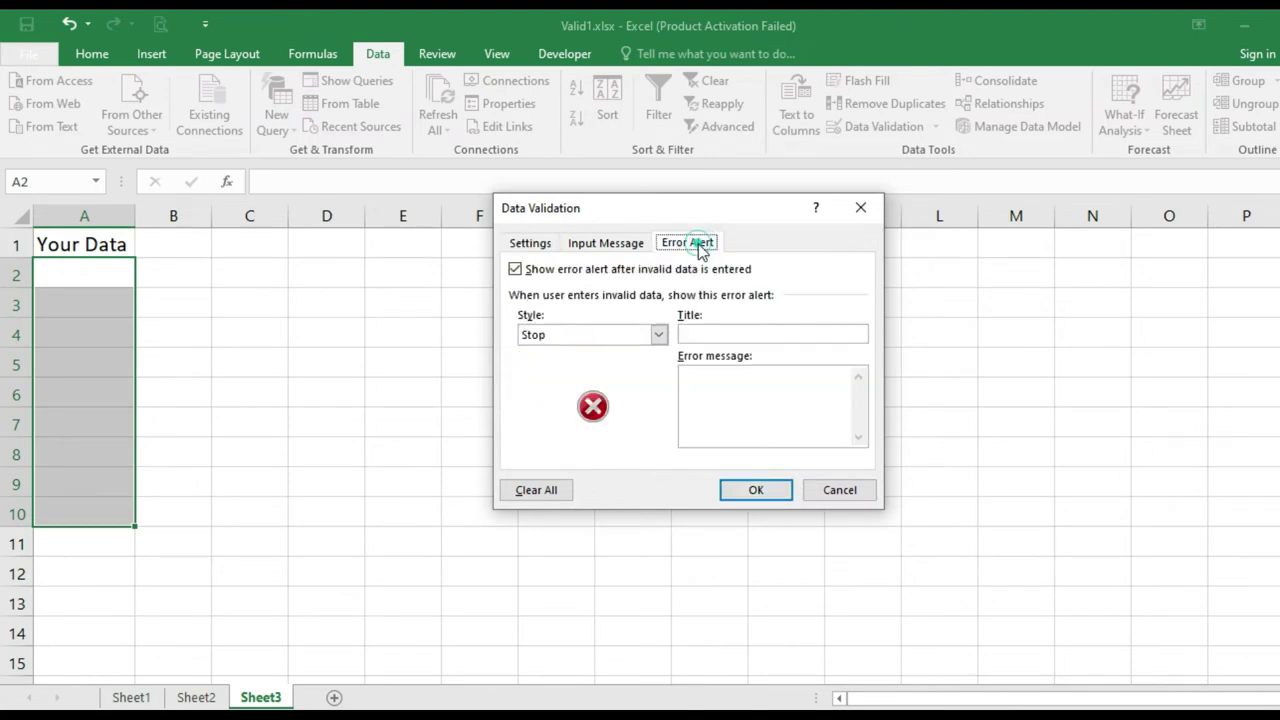
pyautogui.click(717, 335)
pyautogui.write('Wa')
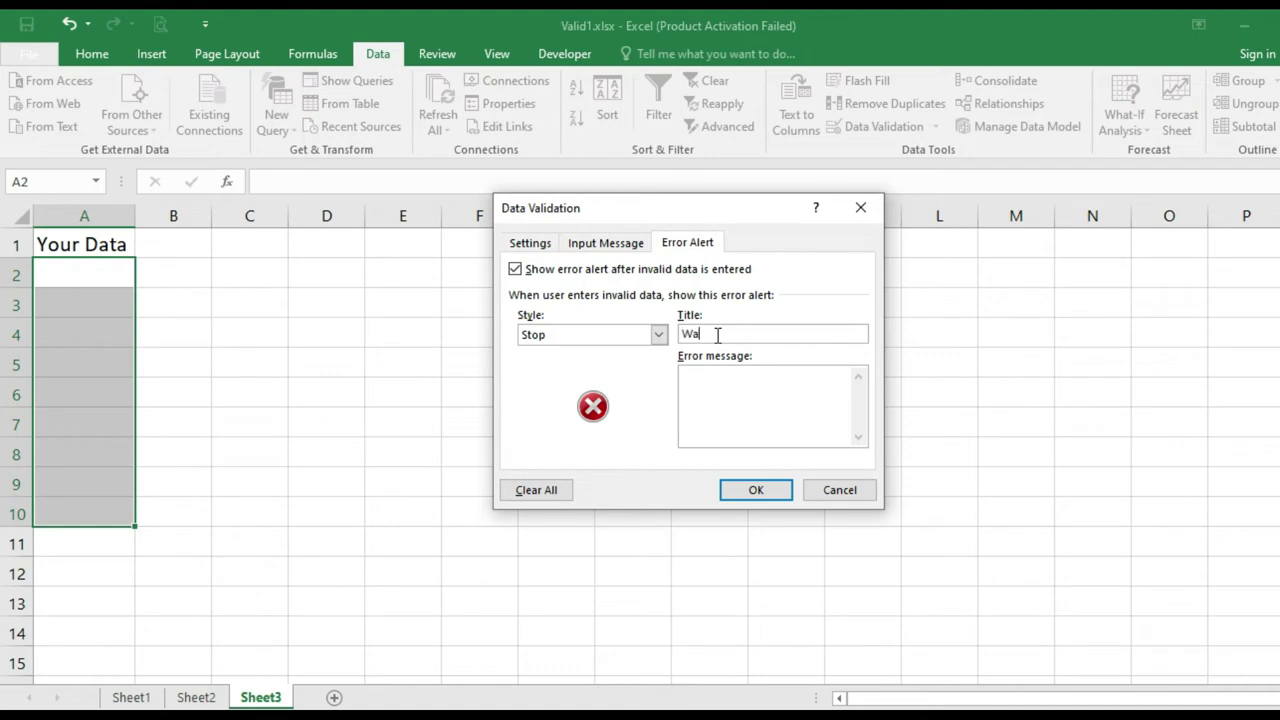
pyautogui.write('rning')
pyautogui.click(726, 403)
pyautogui.write('Ple')
pyautogui.write('ase check')
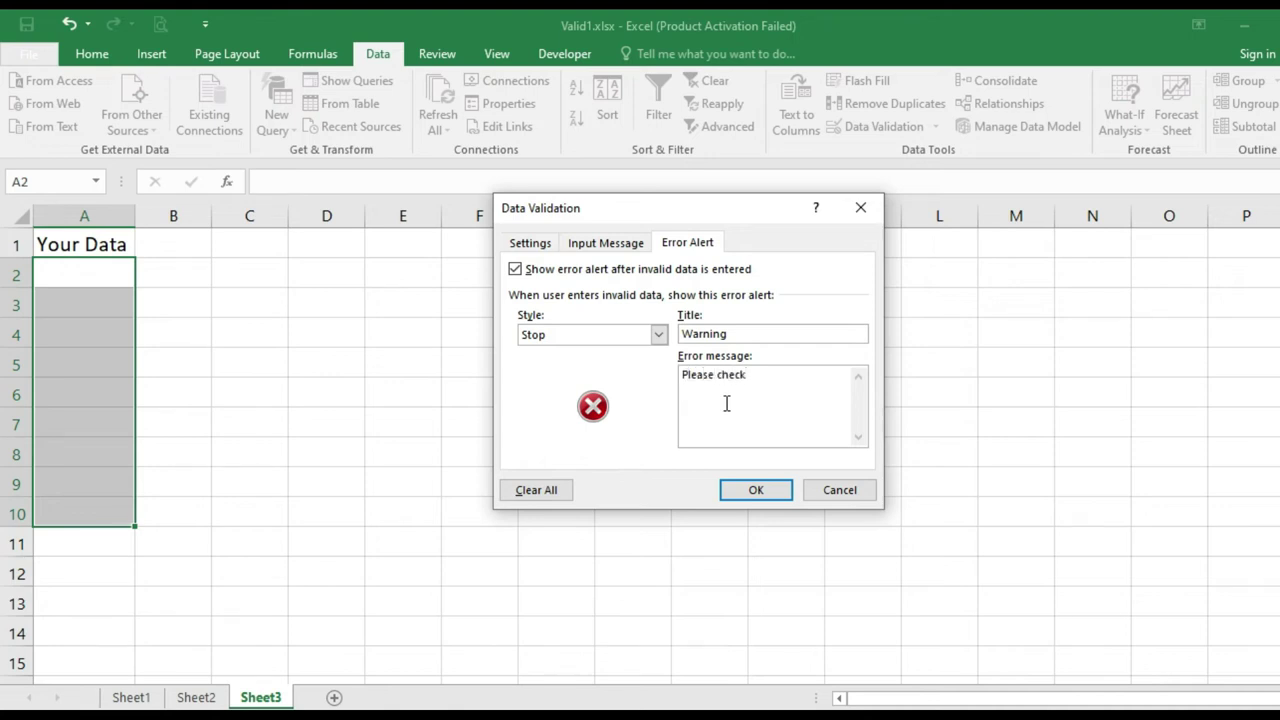
pyautogui.click(734, 491)
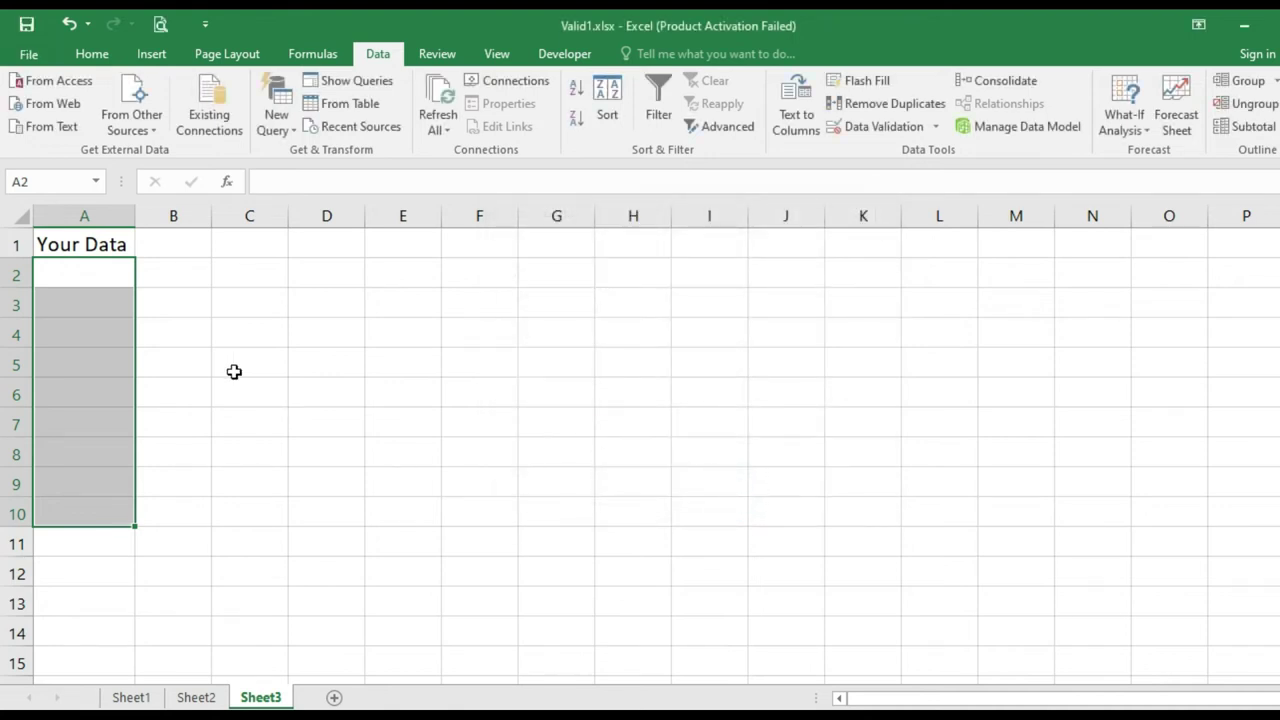
# Step: Test A2: NISAR and nisar are rejected and cancelled, then Nisar is accepted
pyautogui.click(61, 268)
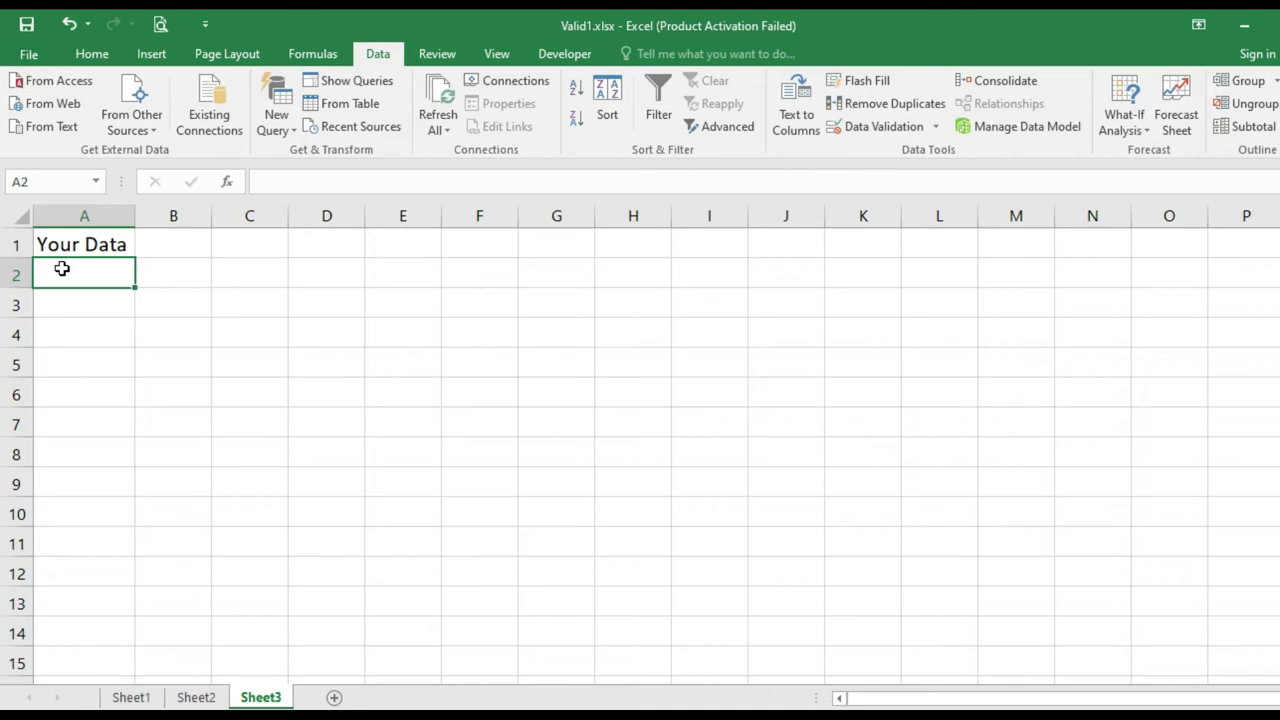
pyautogui.write('NISAR')
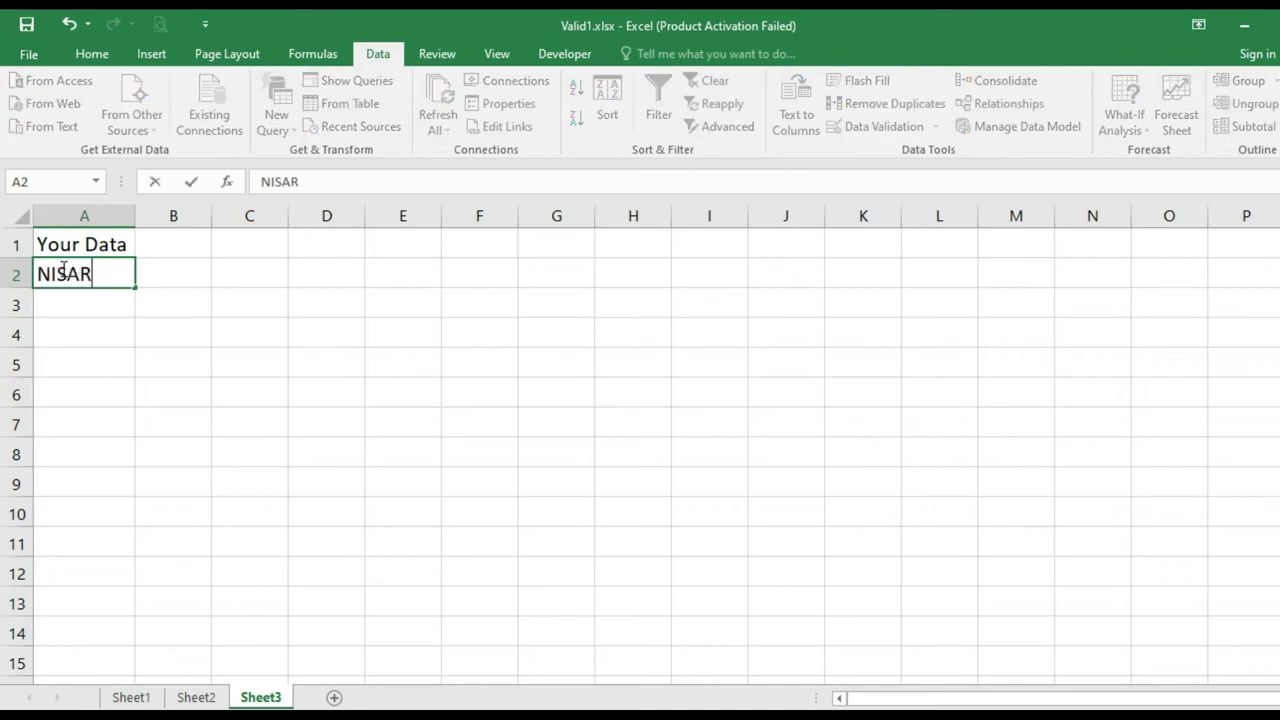
pyautogui.press('Return')
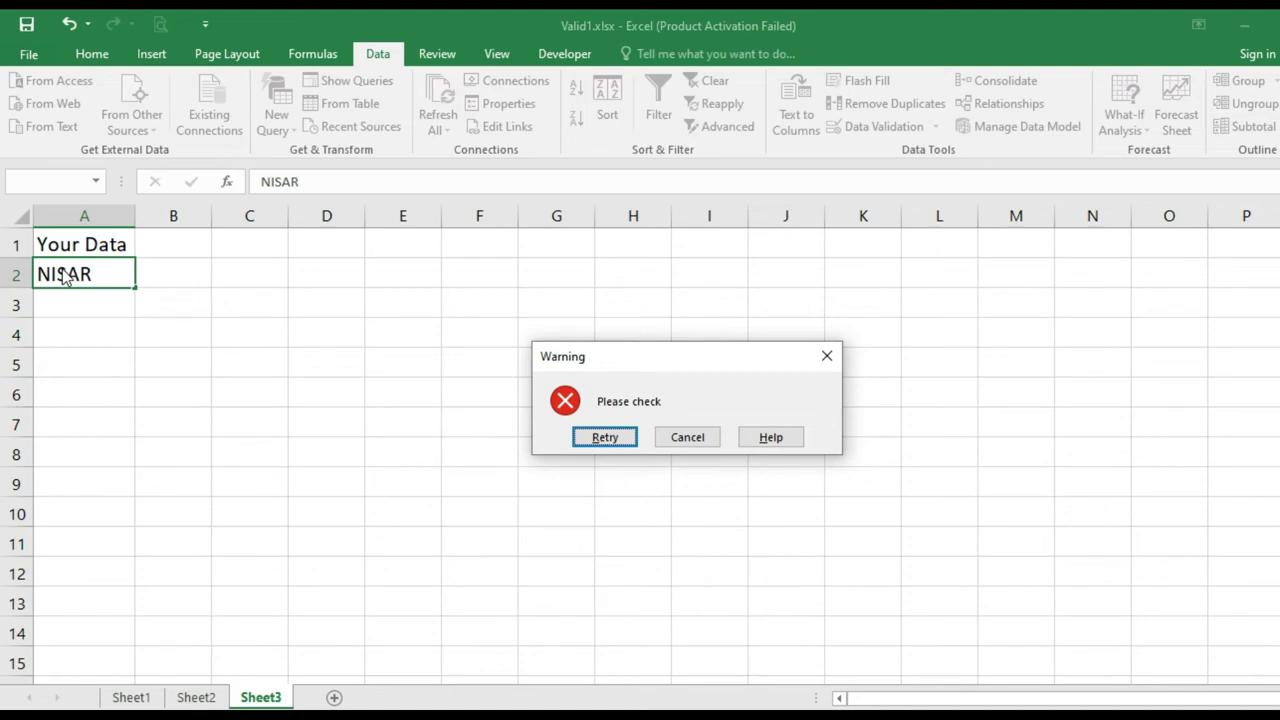
pyautogui.press('Escape')
pyautogui.write('n')
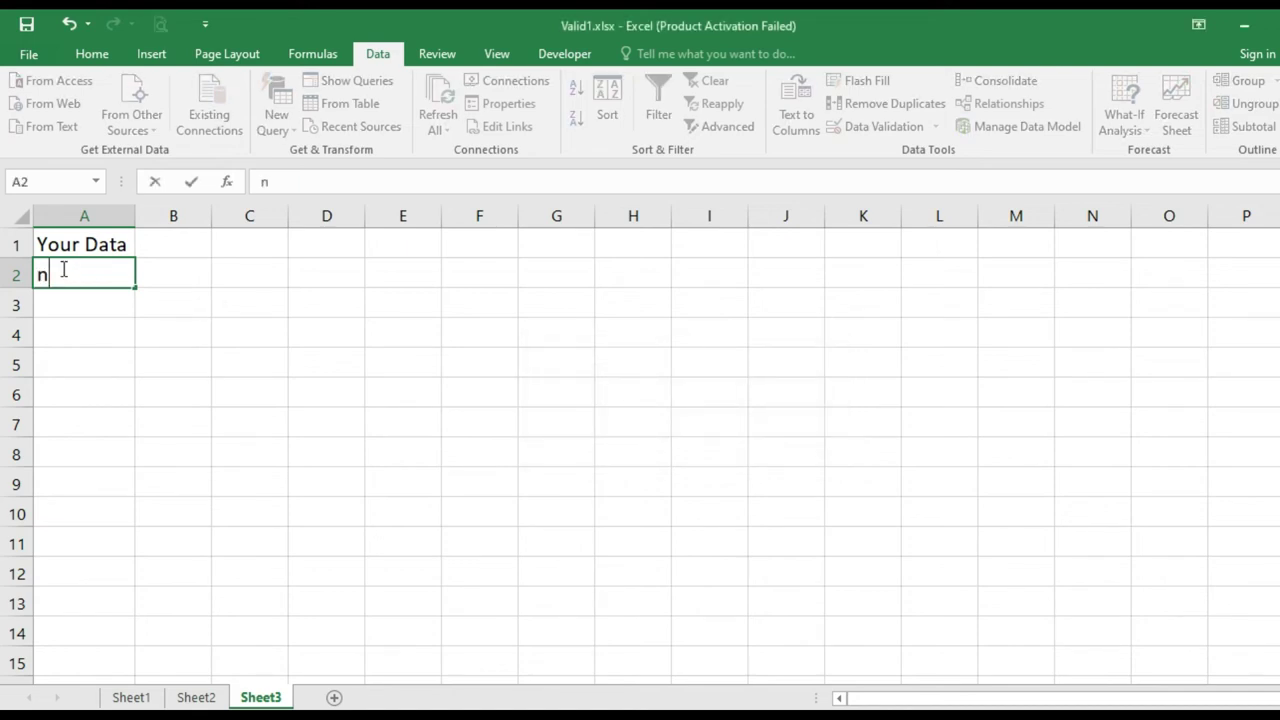
pyautogui.write('isar')
pyautogui.press('Return')
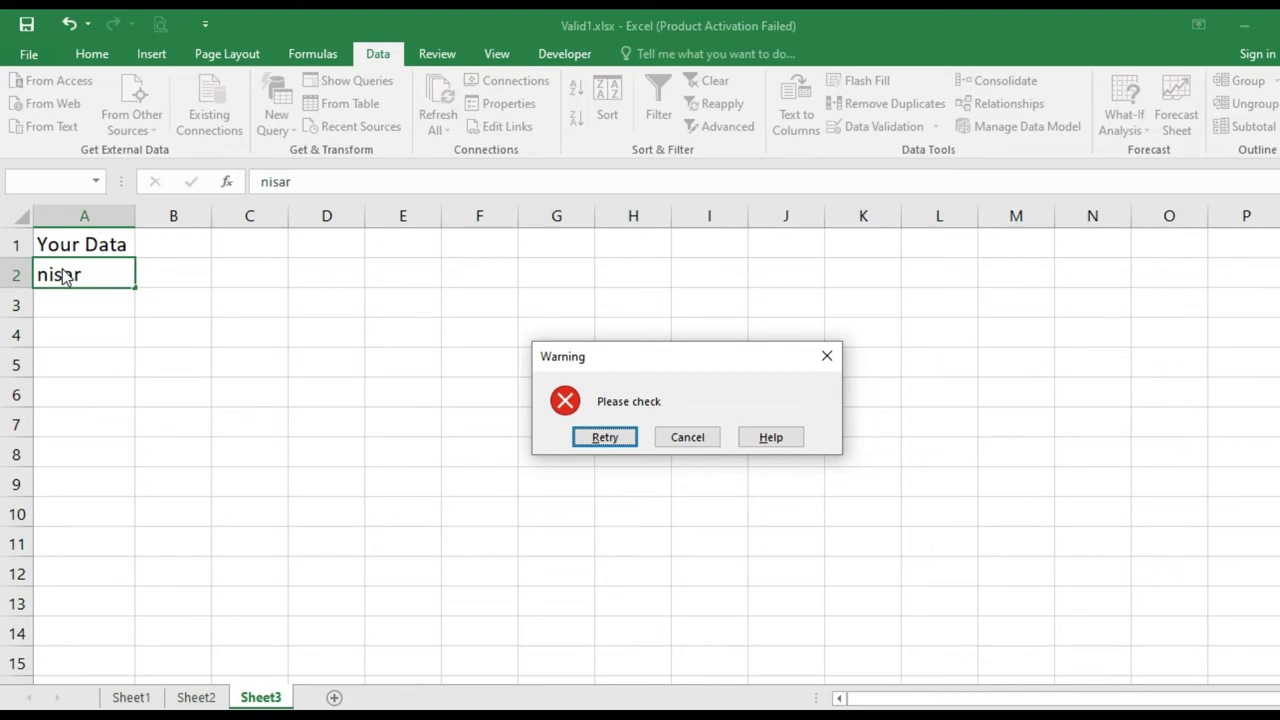
pyautogui.press('Escape')
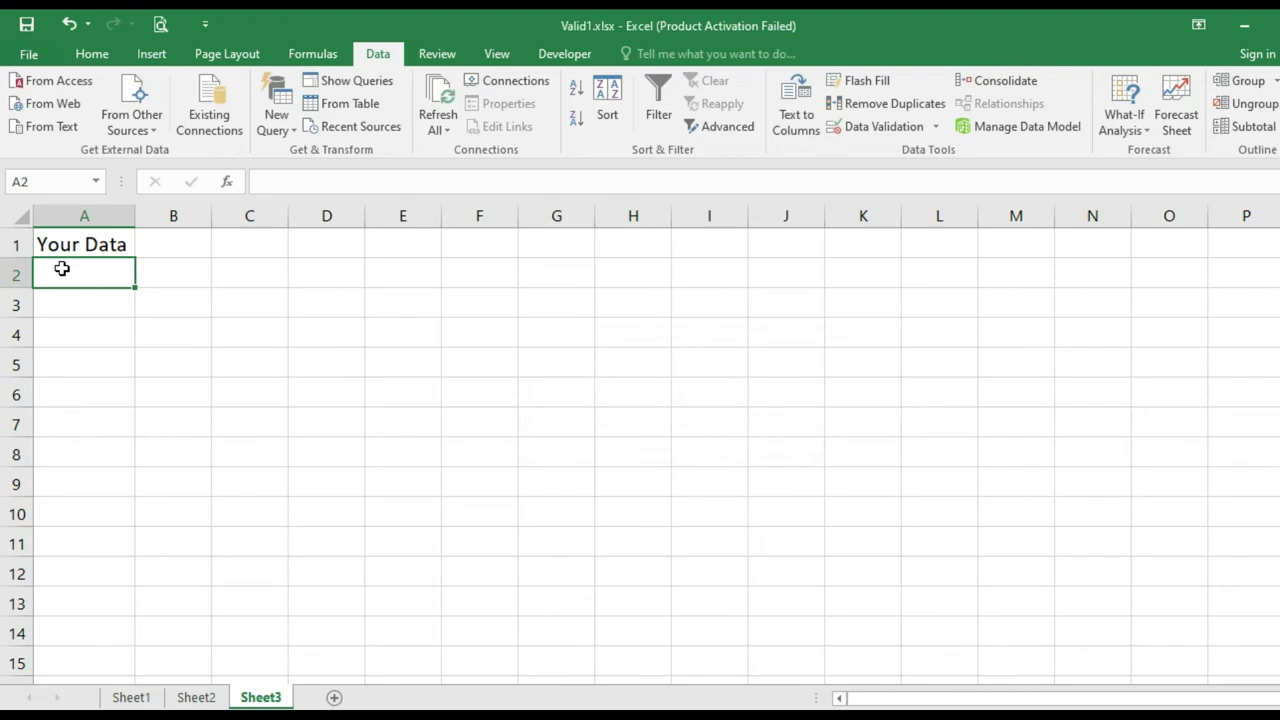
pyautogui.write('Nisar')
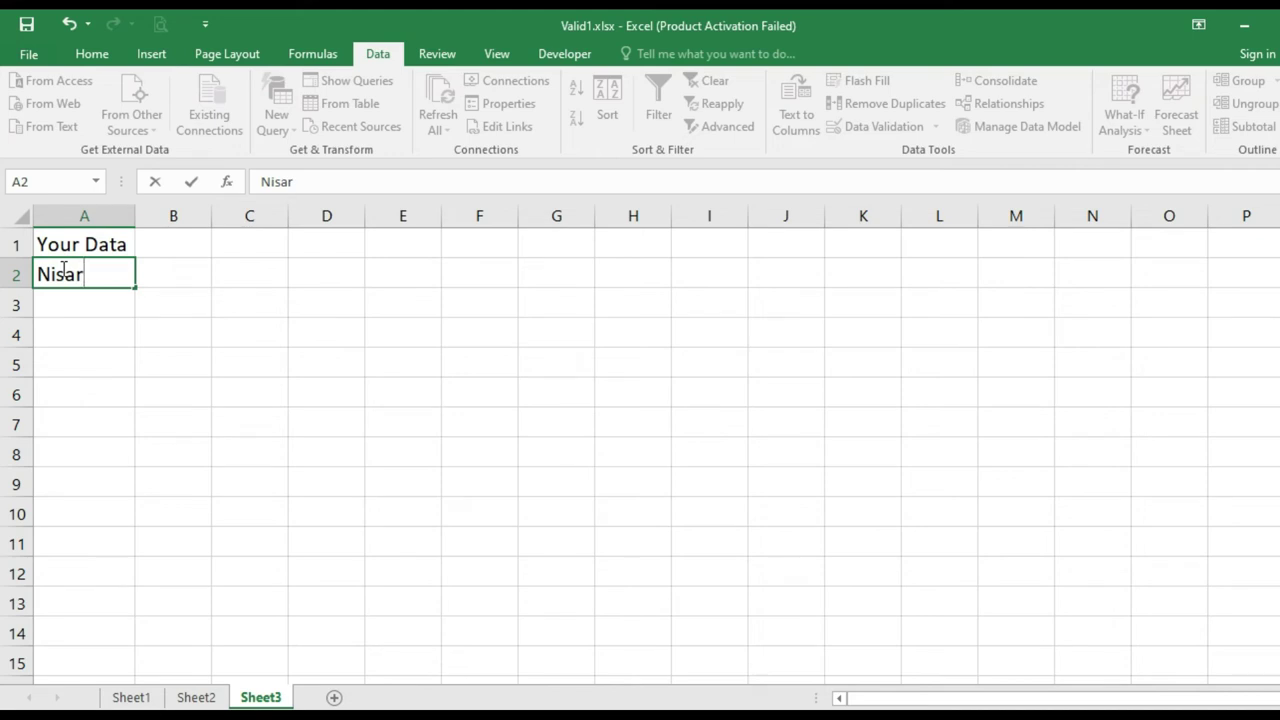
pyautogui.press('Return')
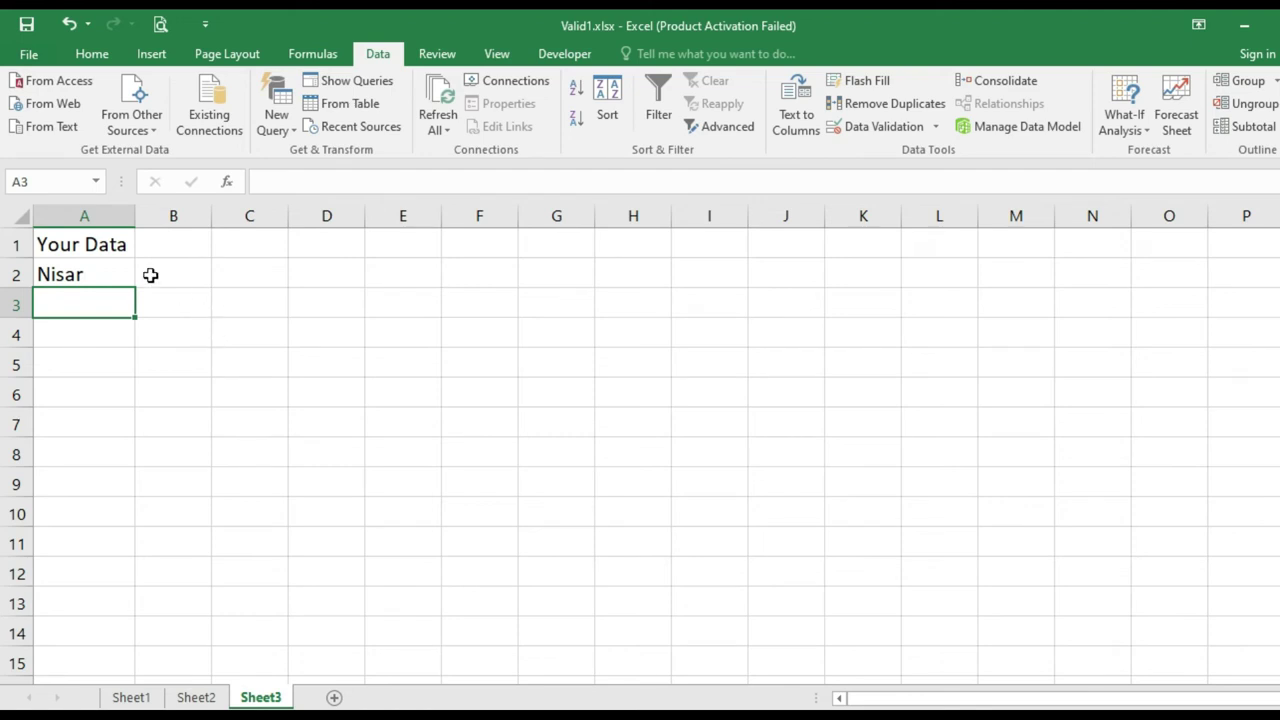
# Step: Try the mixed-case entry nisaR in A2 and cancel the rejection warning
pyautogui.click(61, 275)
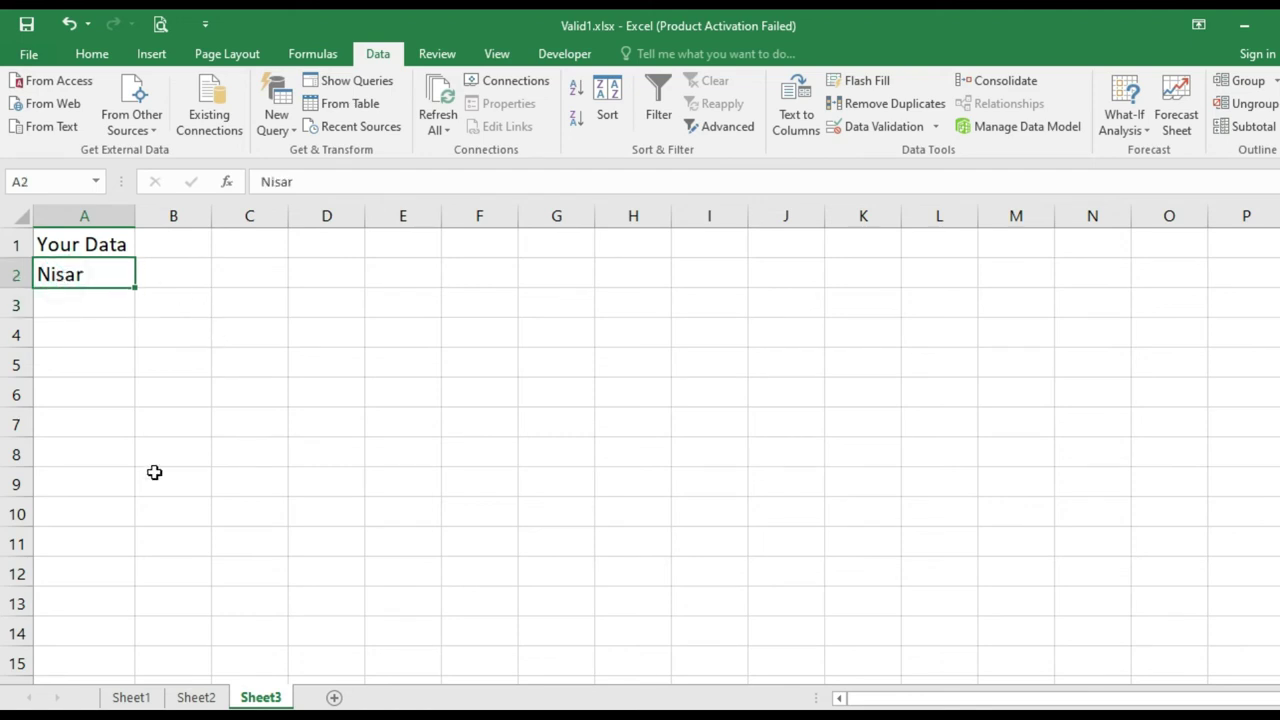
pyautogui.write('nisar')
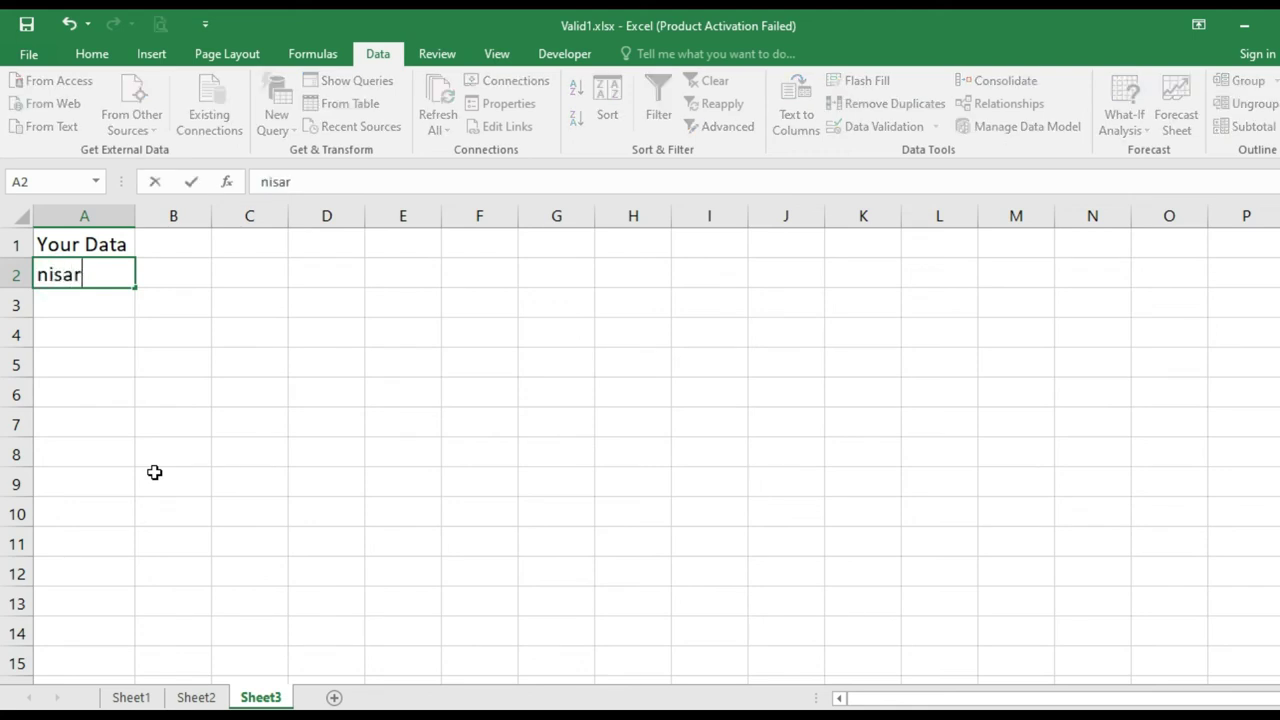
pyautogui.press('BackSpace')
pyautogui.write('R')
pyautogui.press('Return')
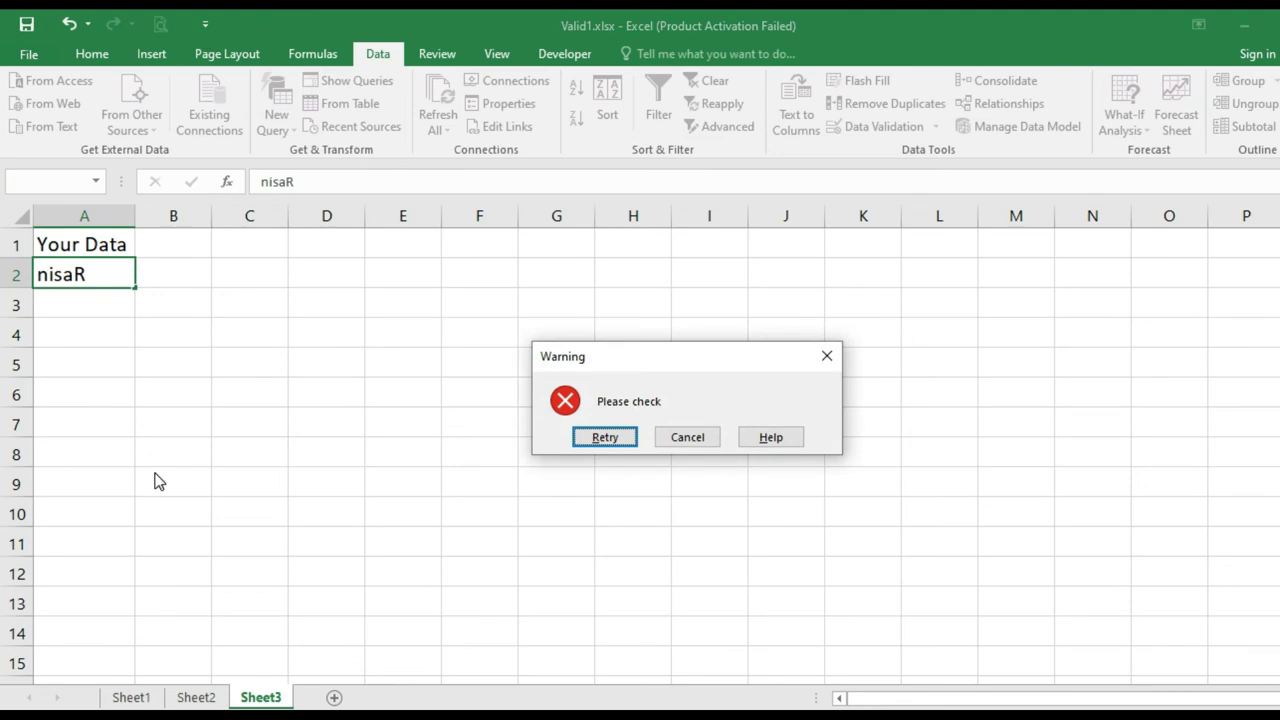
pyautogui.press('Escape')
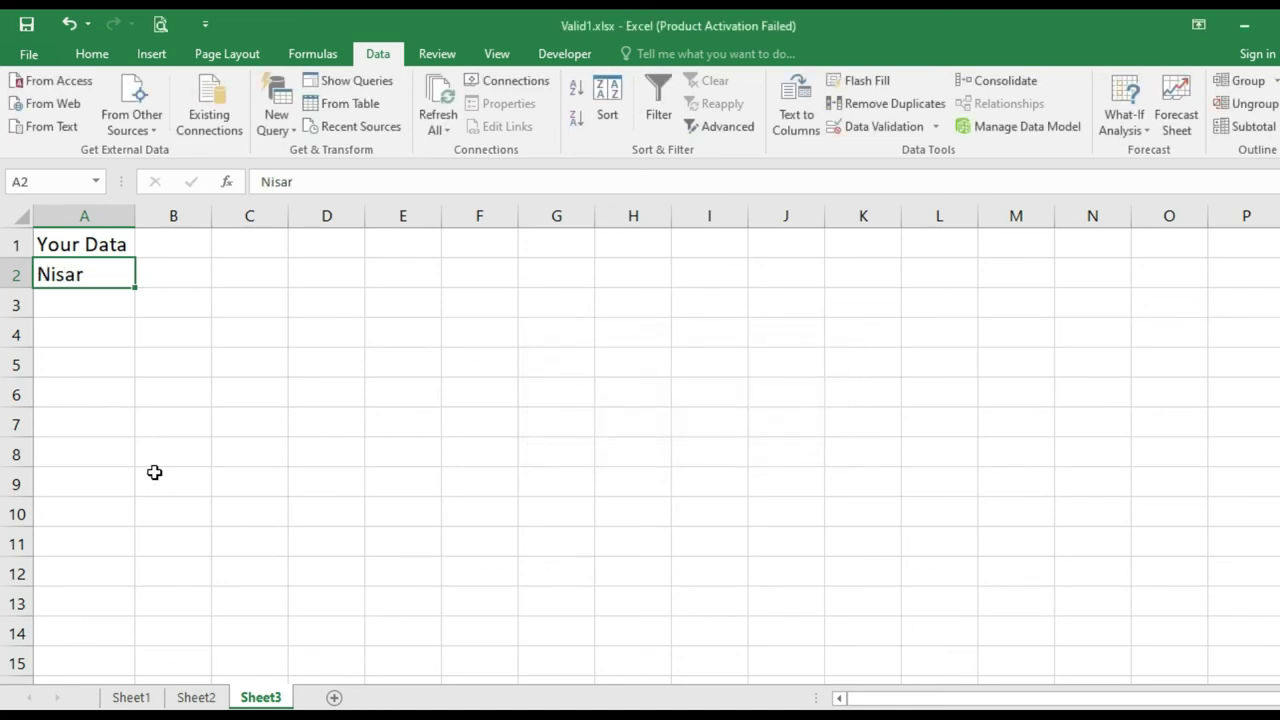
# Step: Enter Discover in A2, which the rule accepts
pyautogui.write('Disc')
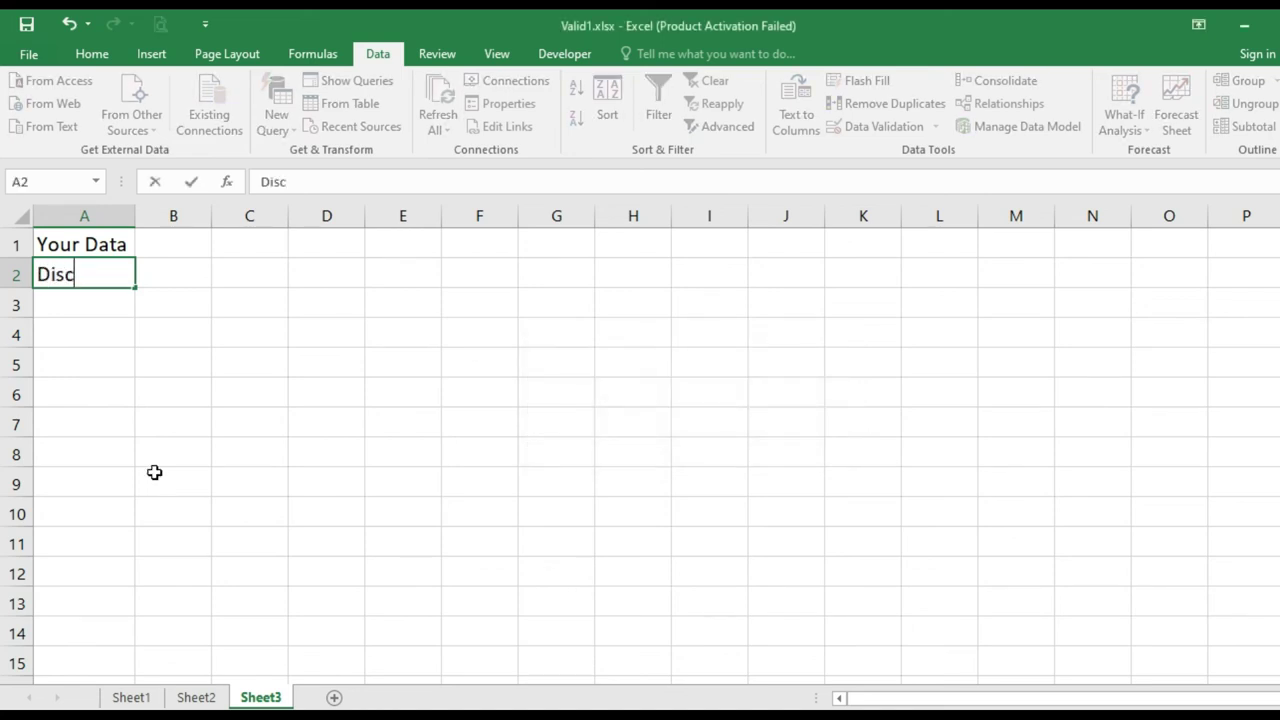
pyautogui.write('ov')
pyautogui.write('er')
pyautogui.press('Return')
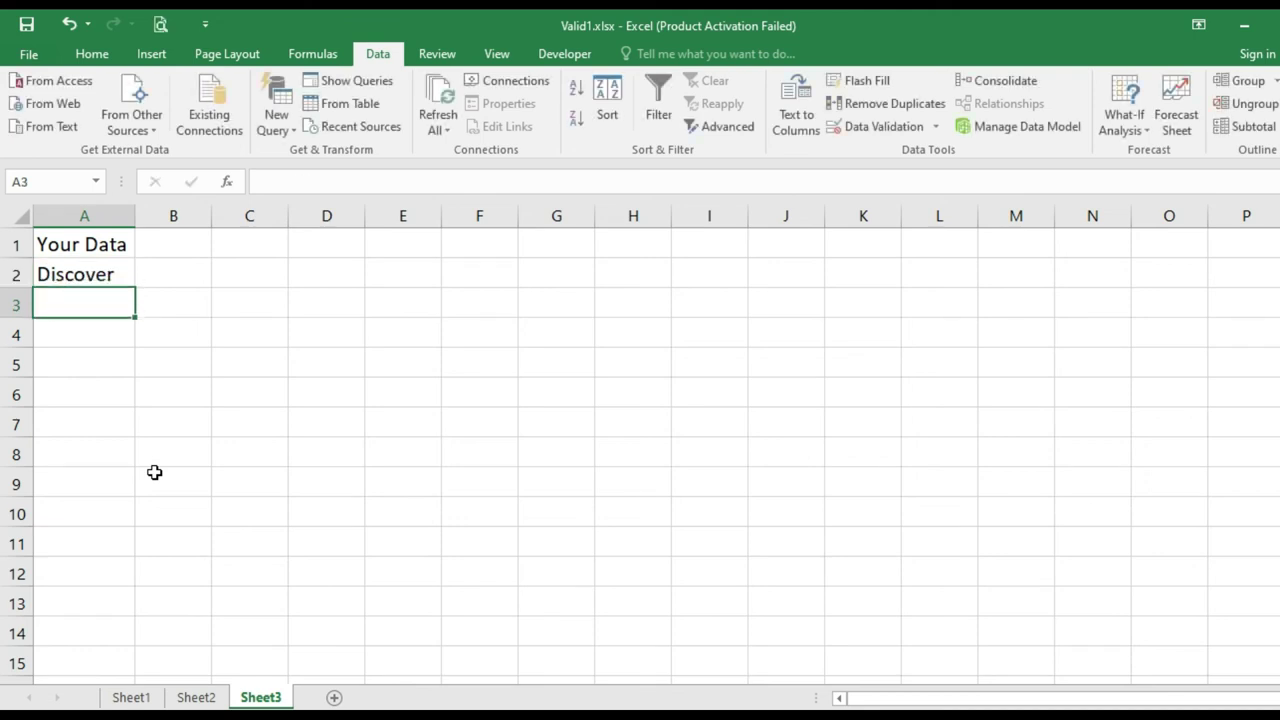
pyautogui.press('Up')
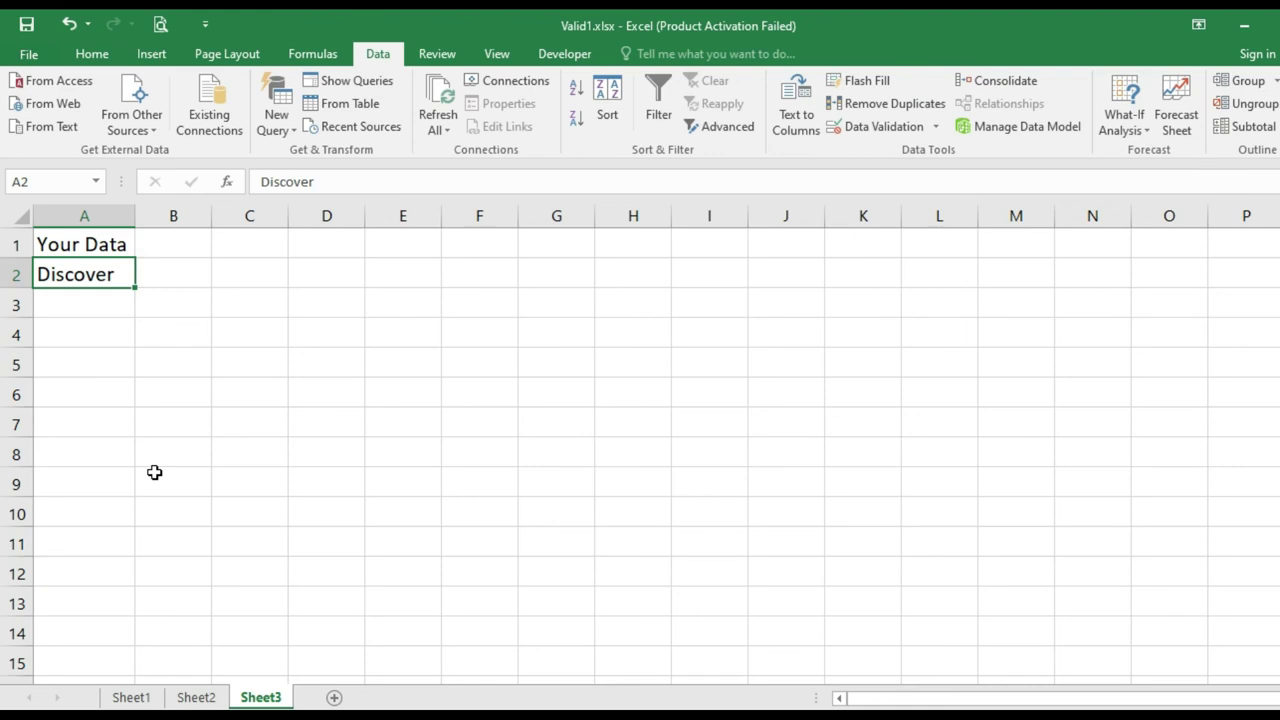
pyautogui.click(936, 127)
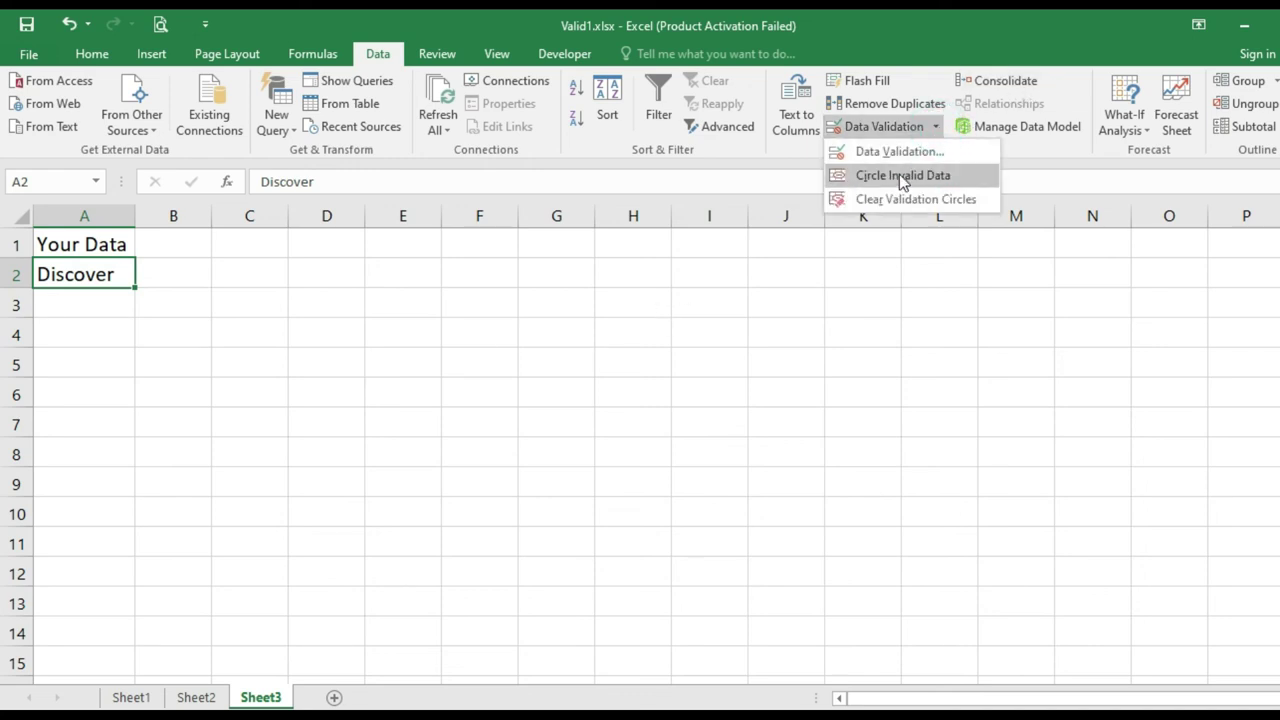
pyautogui.click(853, 151)
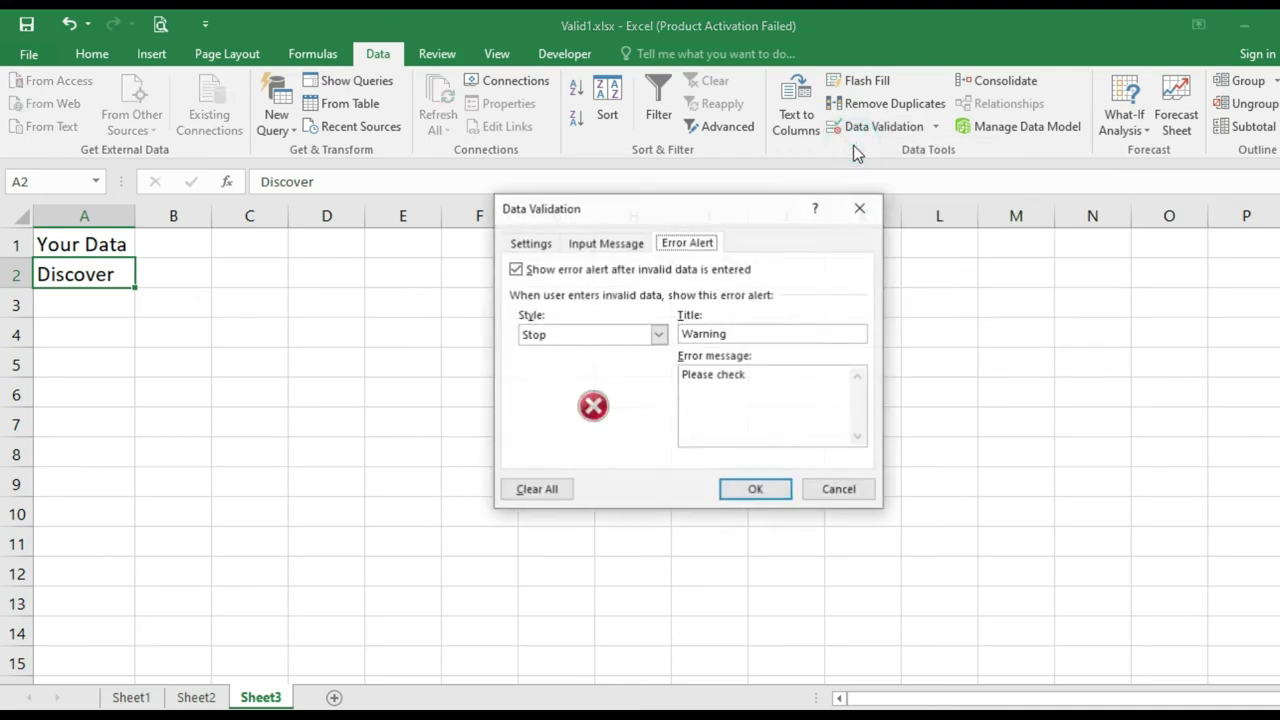
pyautogui.click(538, 242)
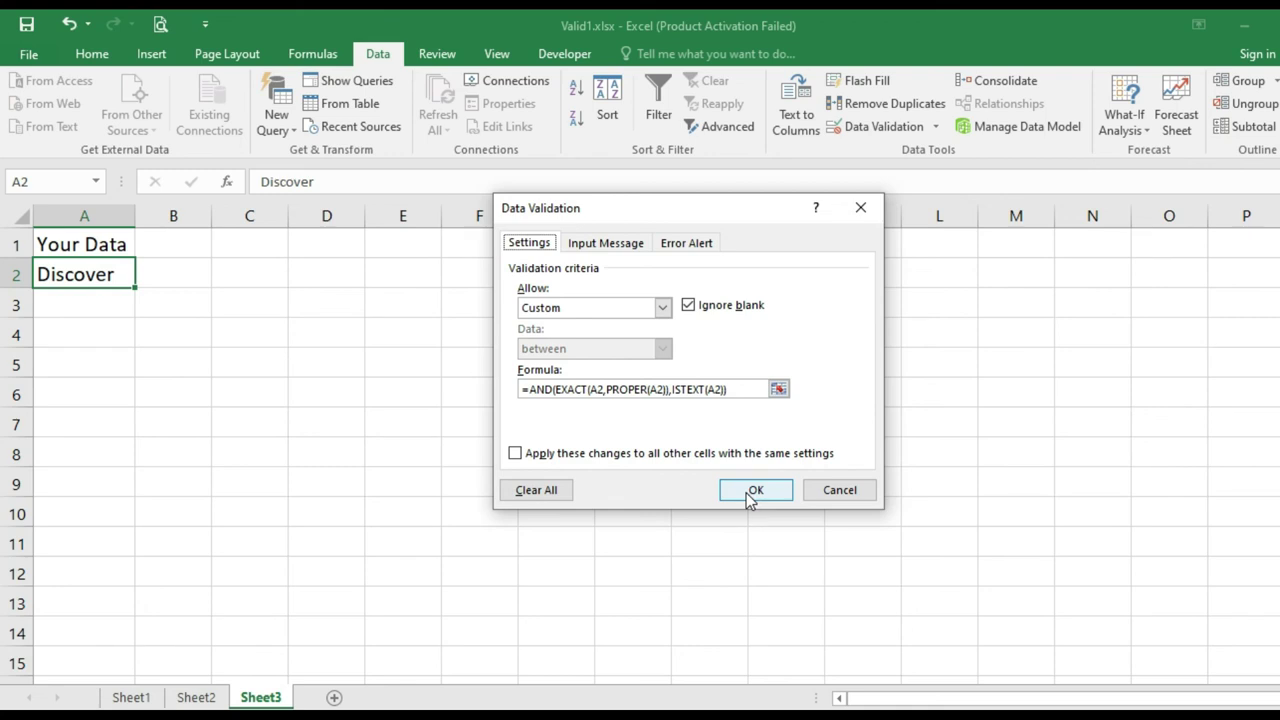
pyautogui.click(746, 491)
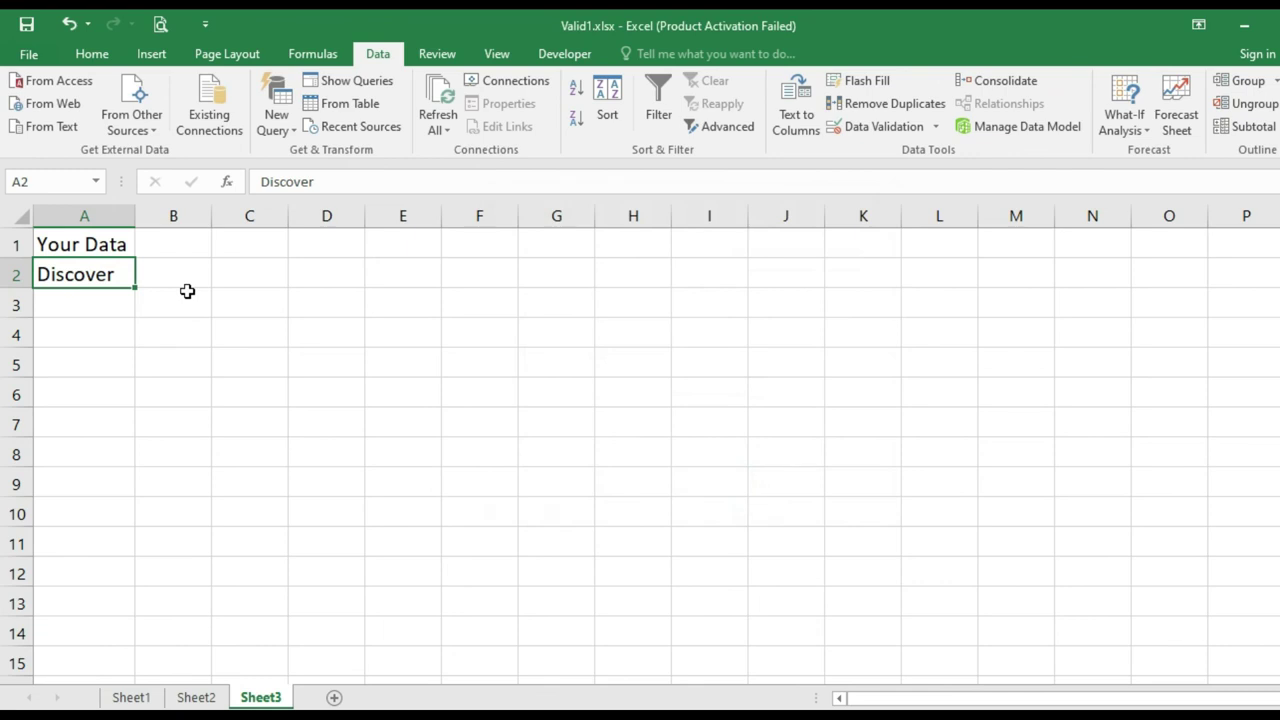